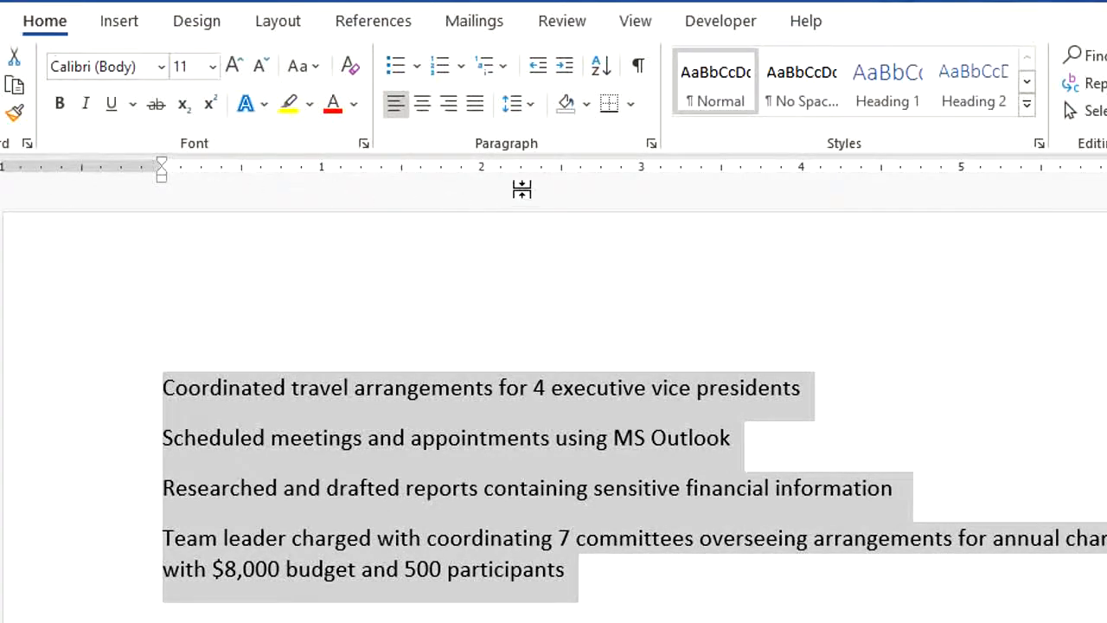
- Format the four job-duty paragraphs as a bulleted list, removing the bullets once and reapplying them
click(394, 66)
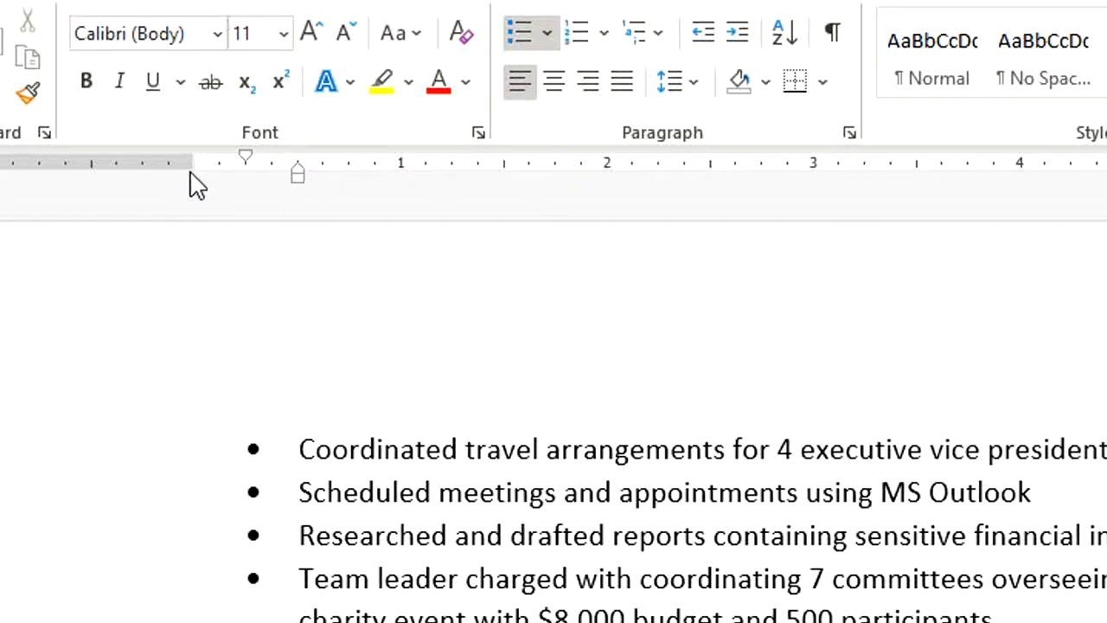
click(349, 452)
drag(121, 467, 118, 618)
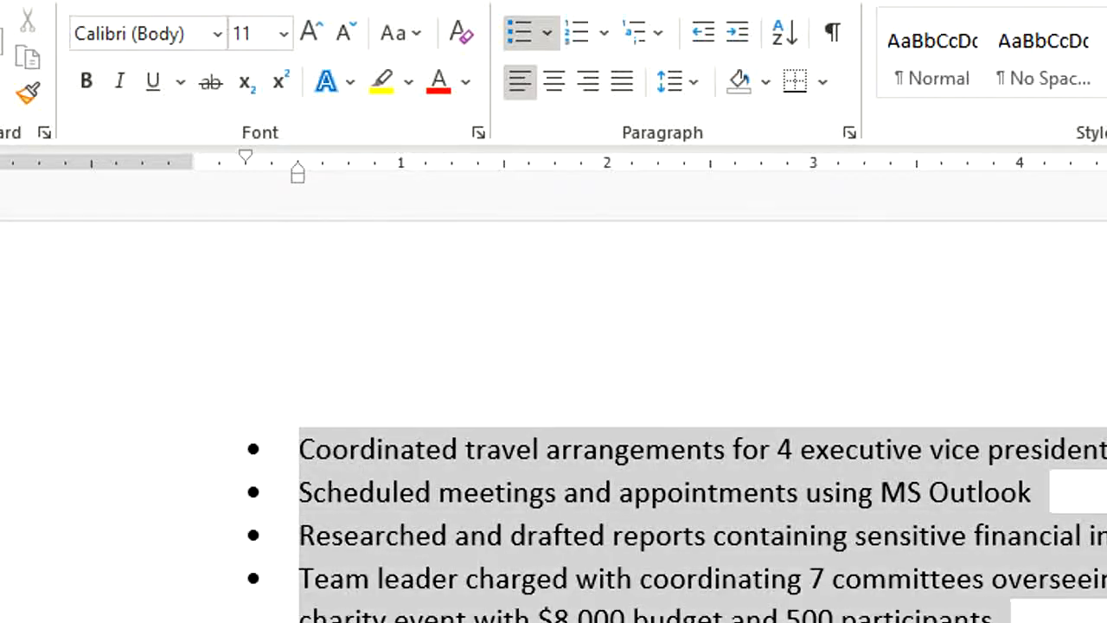
click(517, 40)
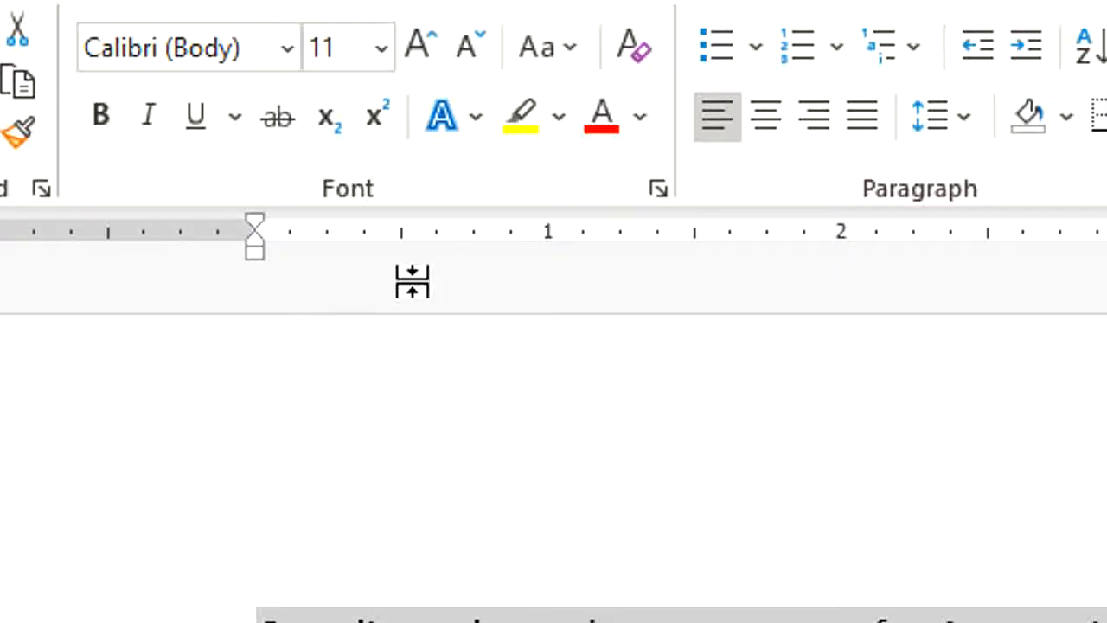
click(718, 45)
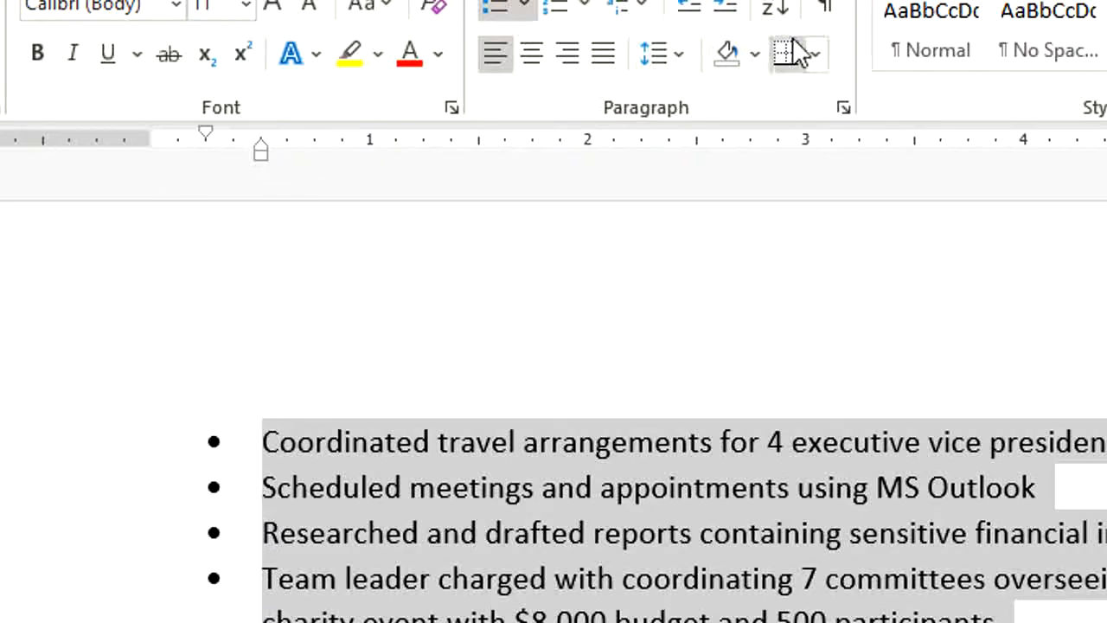
click(821, 11)
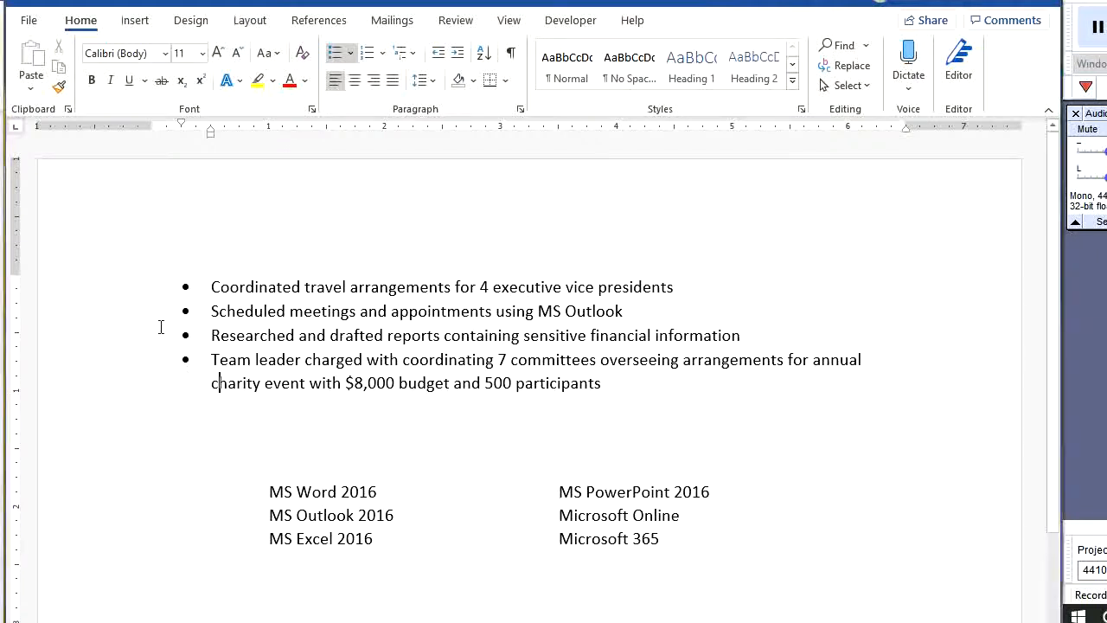
- Start defining a new symbol bullet for the four list items and set the symbol font to Wingdings
drag(129, 300, 125, 382)
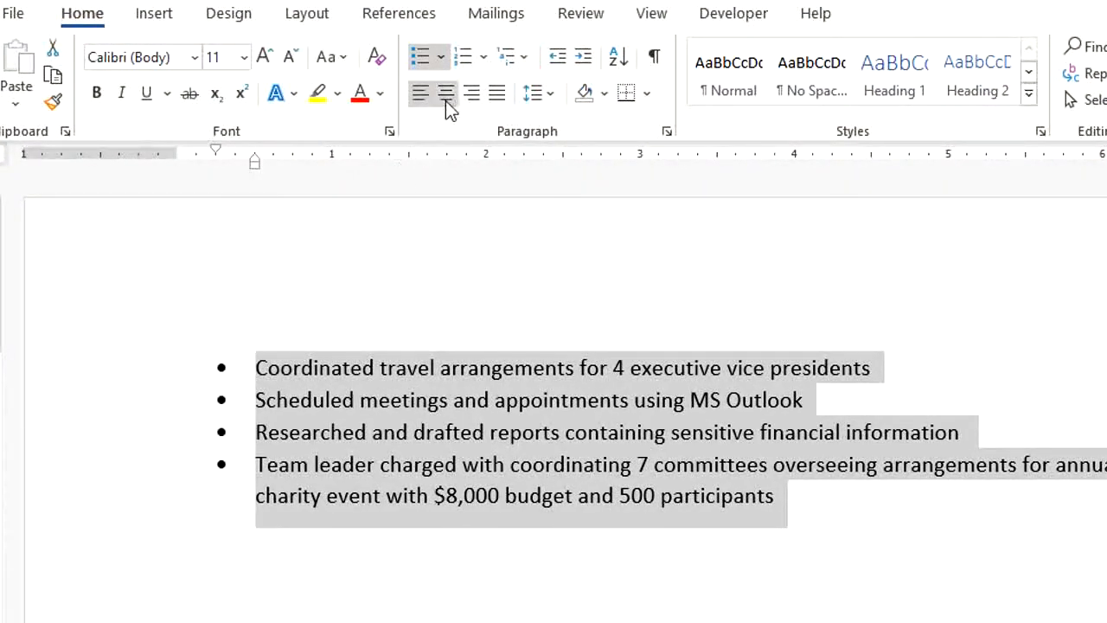
click(442, 55)
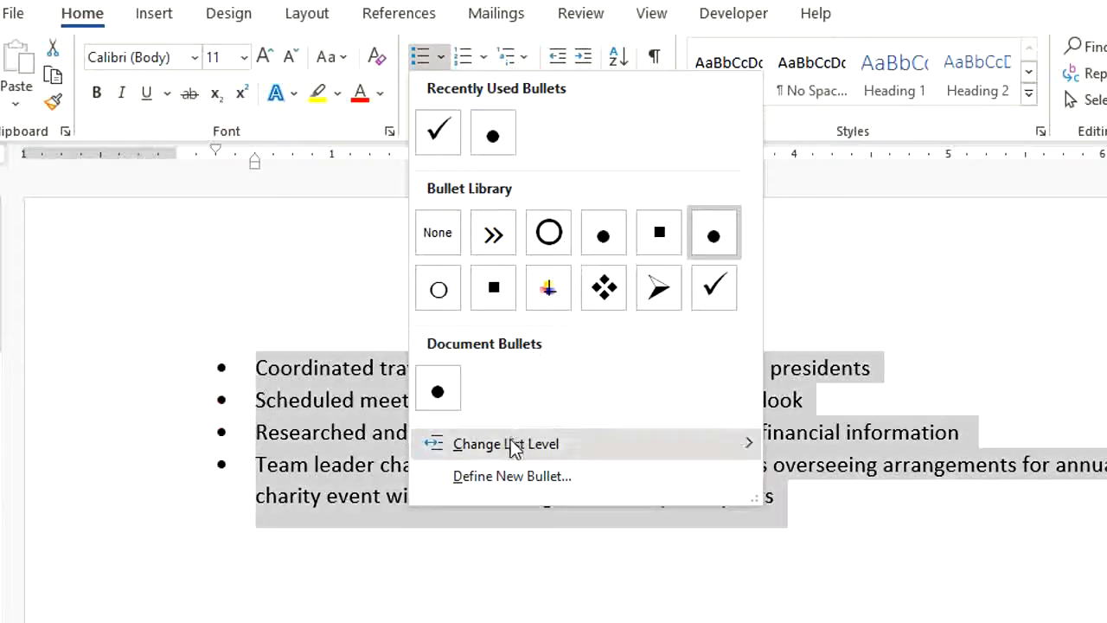
click(494, 477)
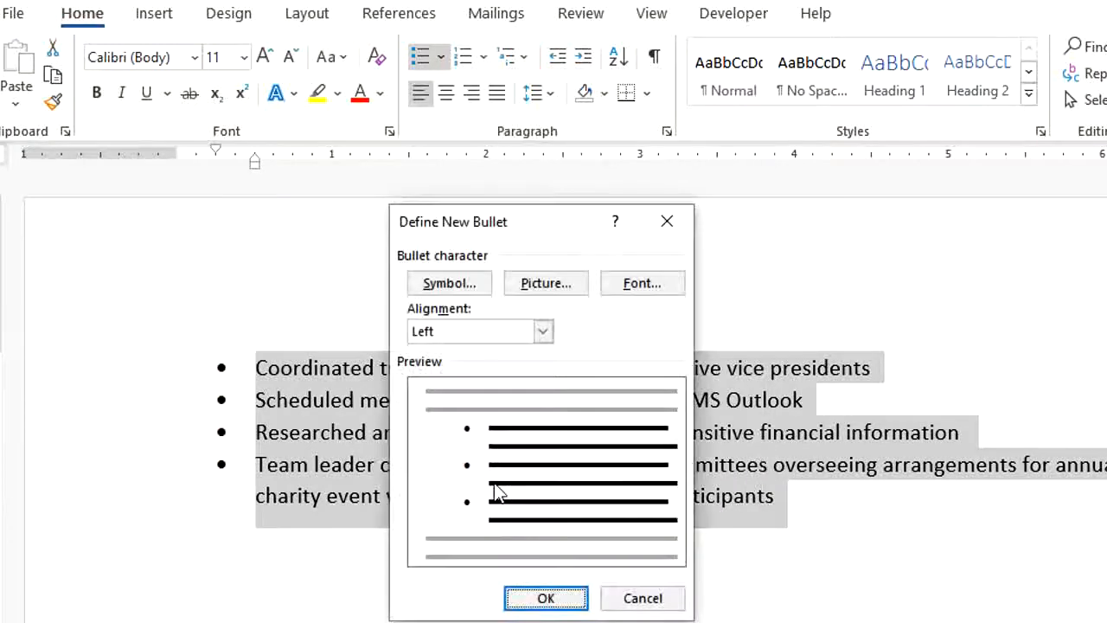
click(439, 288)
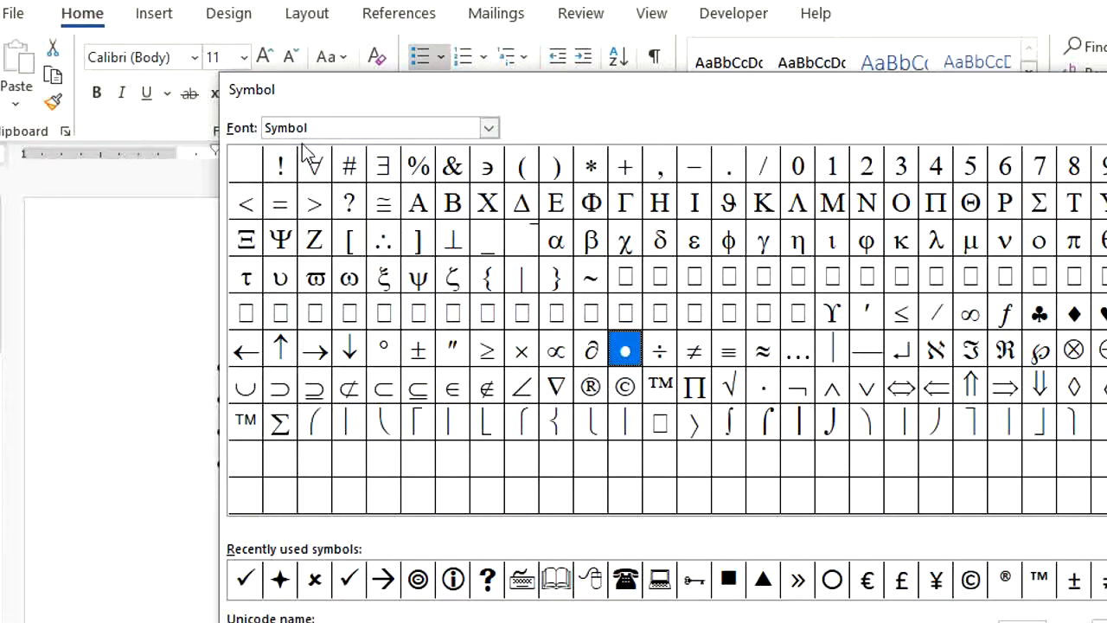
click(488, 130)
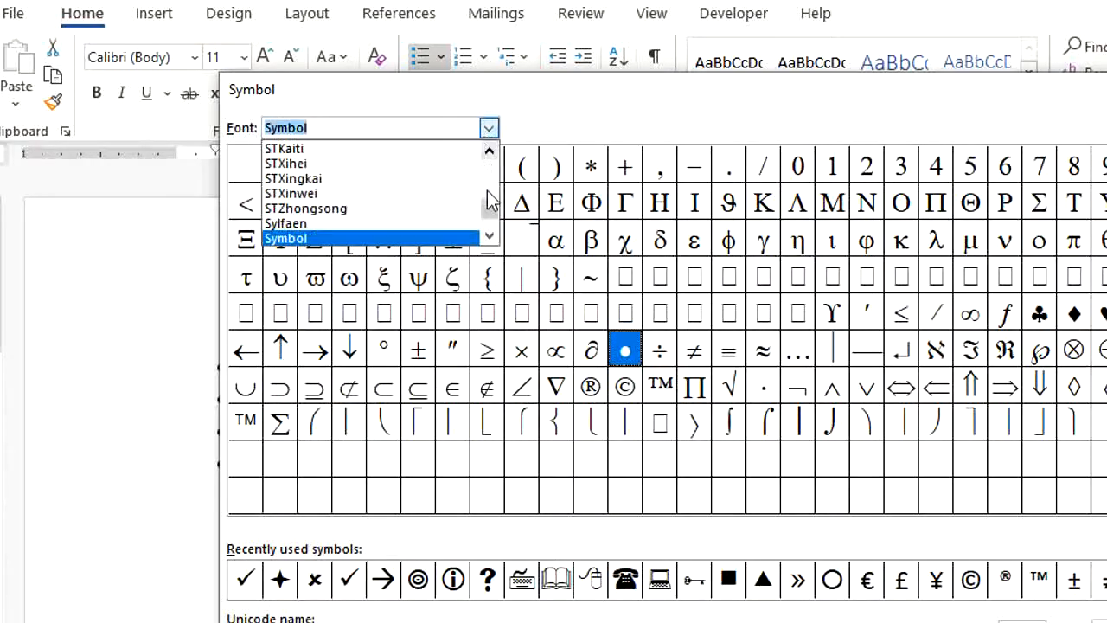
drag(490, 218, 487, 215)
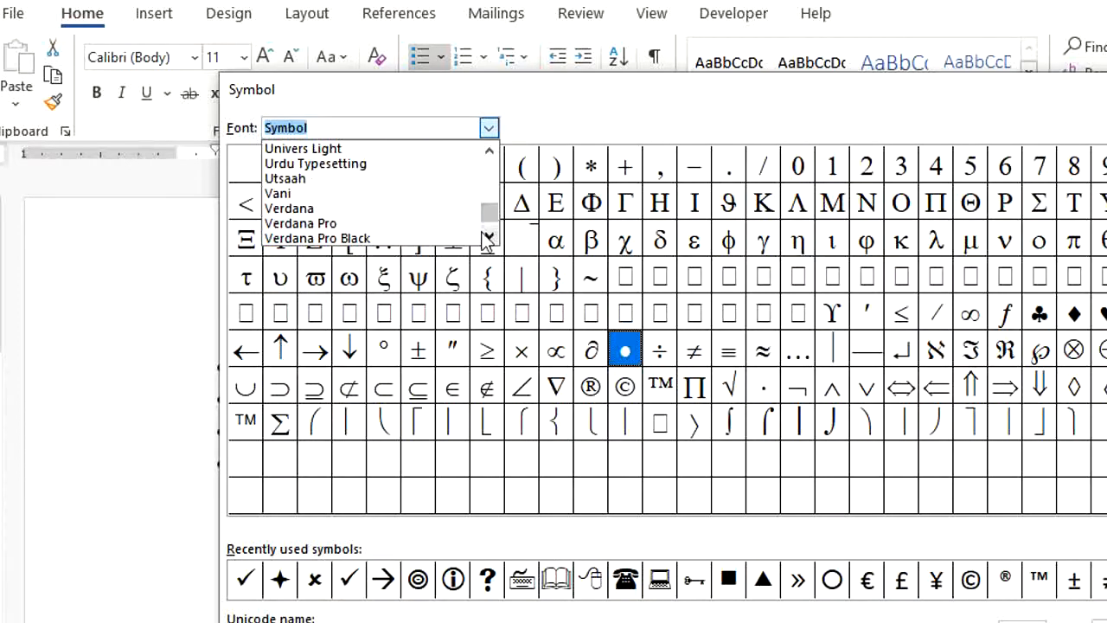
double_click(489, 235)
double_click(489, 235)
double_click(489, 235)
double_click(489, 235)
double_click(489, 235)
double_click(488, 235)
double_click(489, 235)
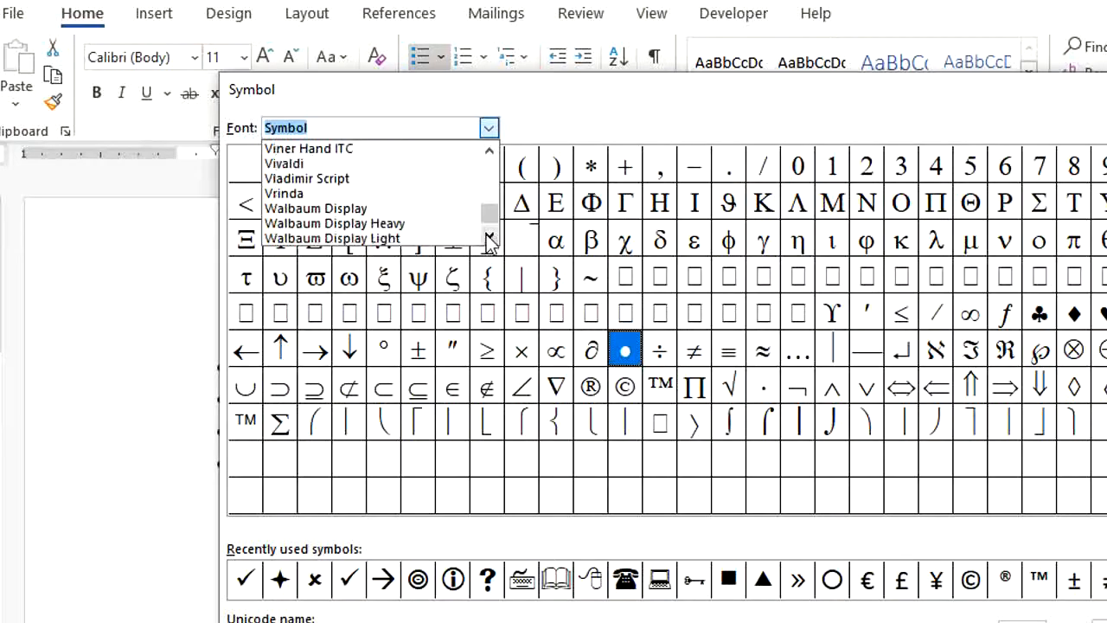
double_click(489, 235)
double_click(489, 236)
click(489, 235)
double_click(489, 235)
click(488, 235)
click(386, 208)
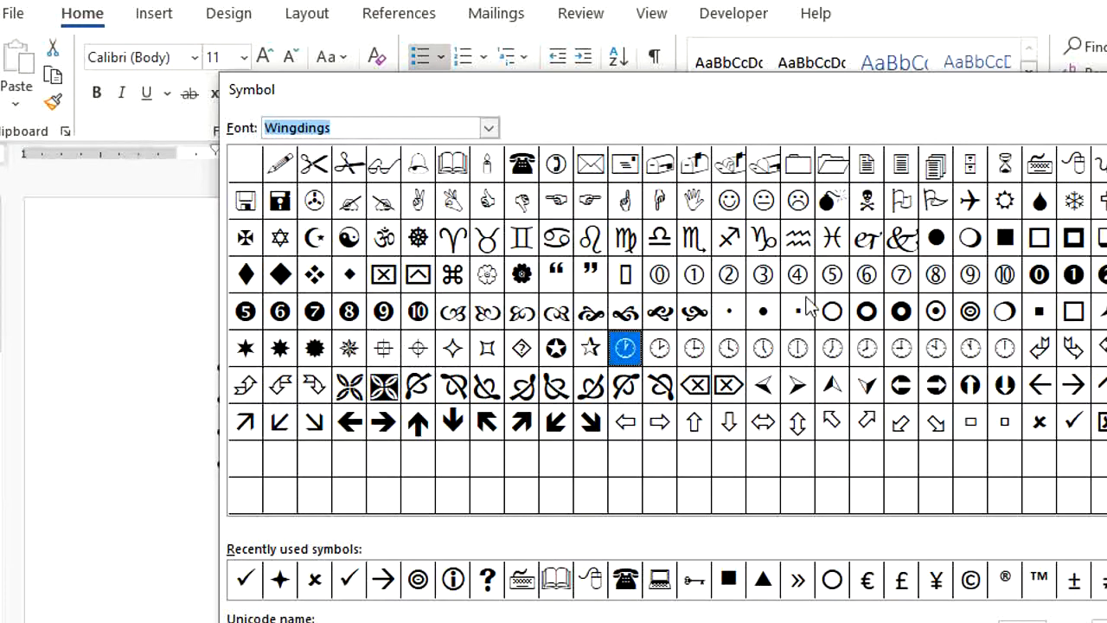
- Choose the Wingdings x mark as the new bullet character and apply it to the selected list
click(1038, 425)
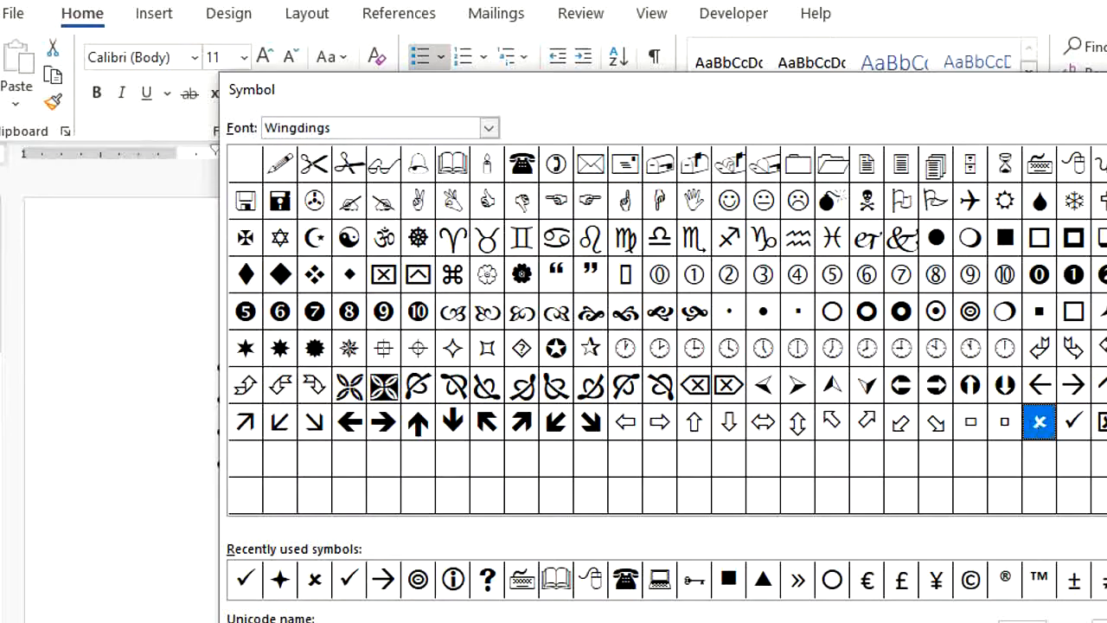
key(Return)
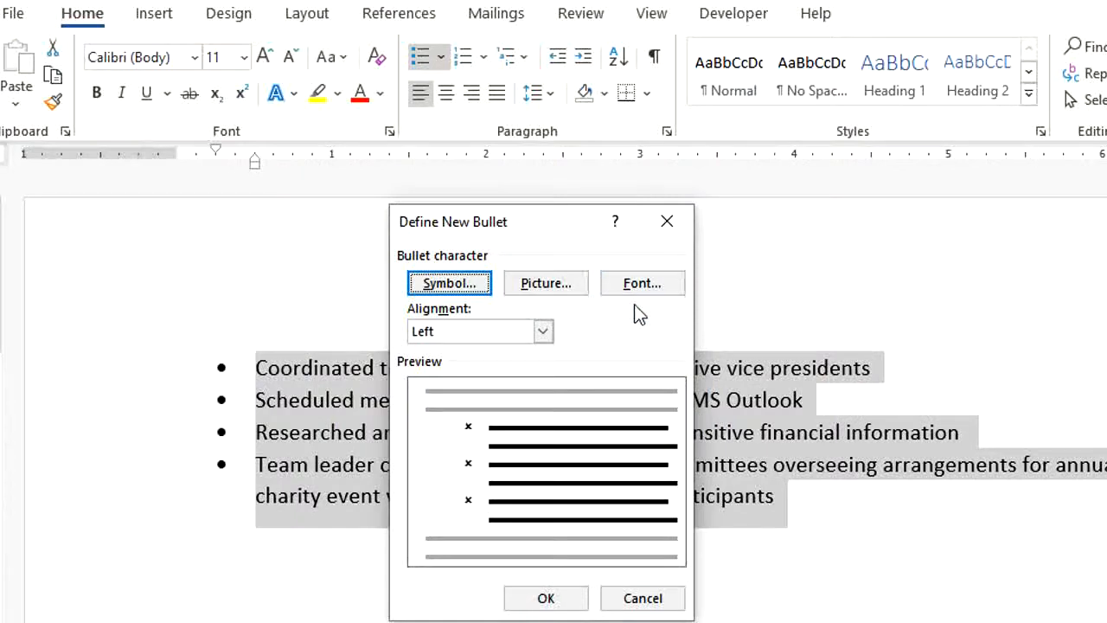
click(517, 603)
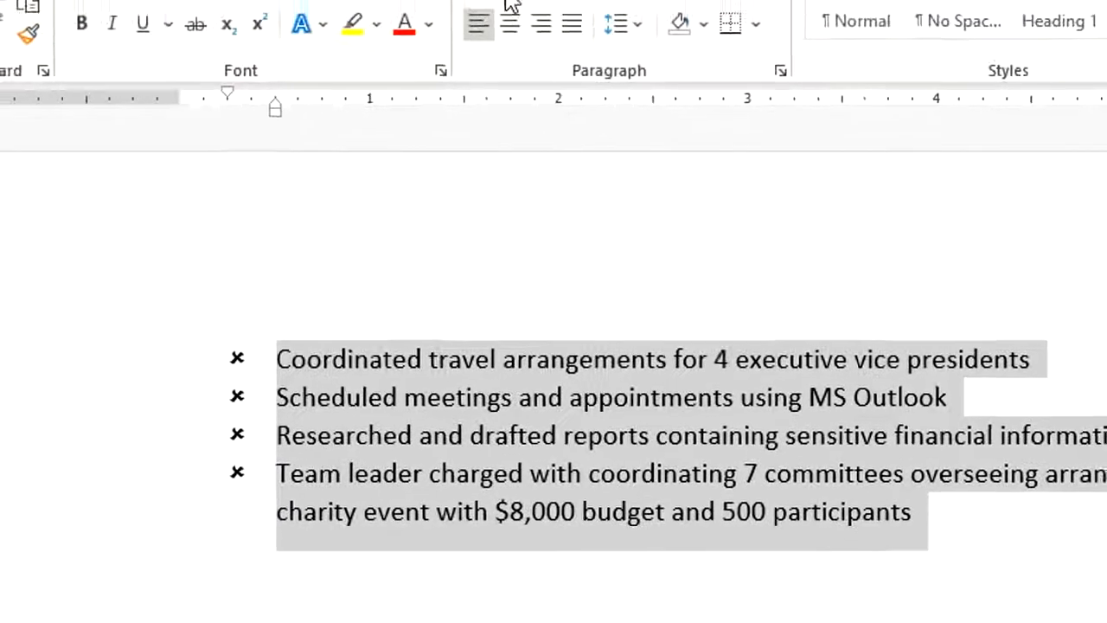
- Change the list's bullets back to the recently used solid round bullet
click(506, 0)
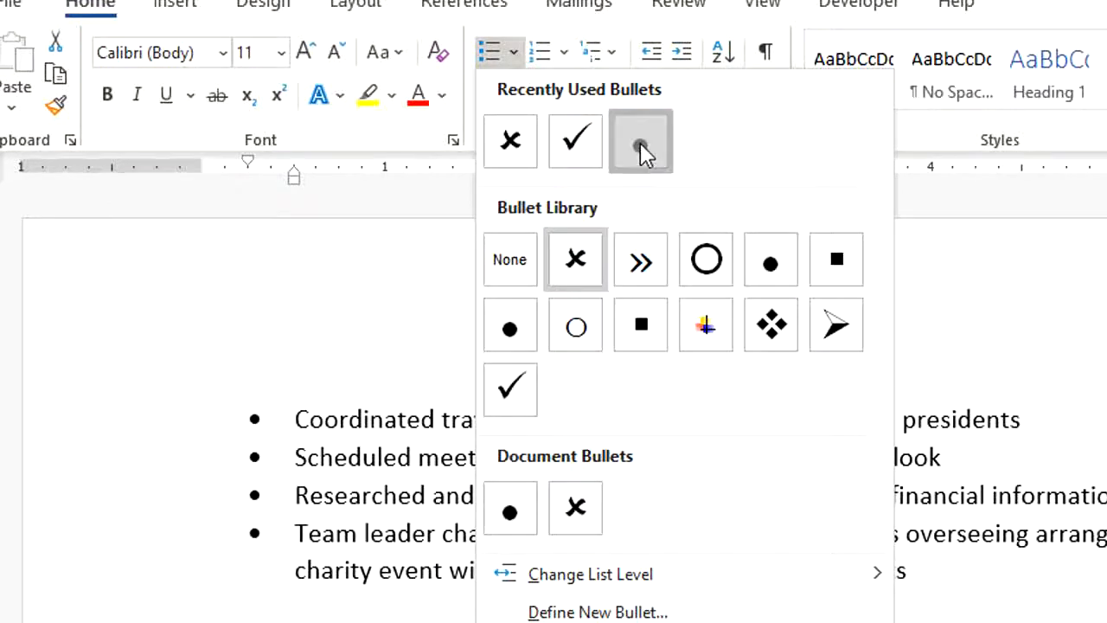
click(641, 147)
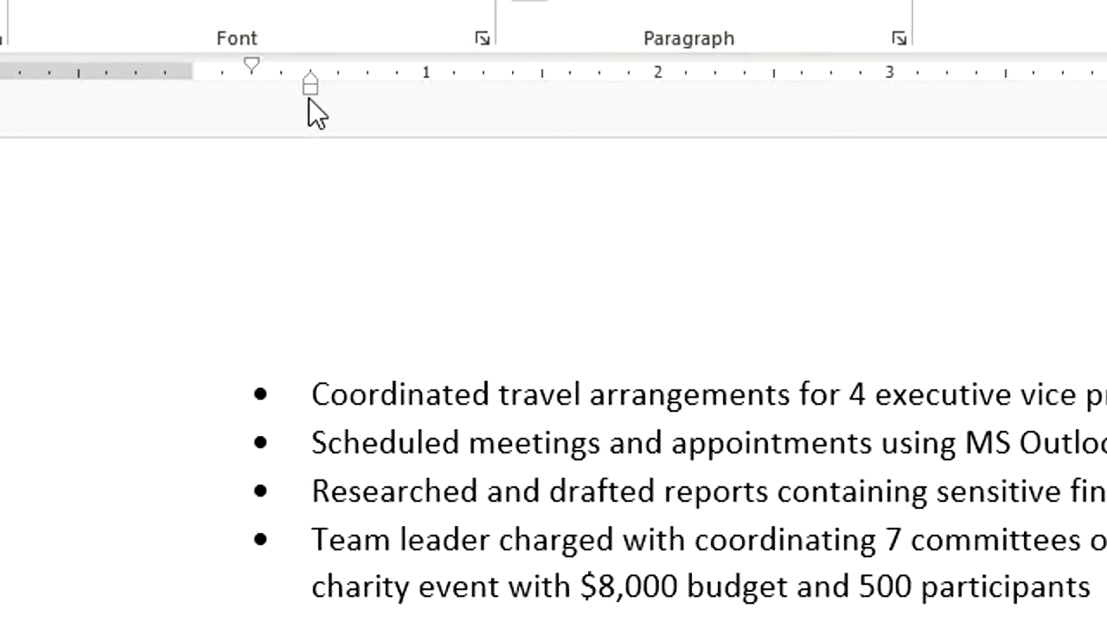
- Shift the bulleted list's left indent to 0.25" on the ruler, and undo the shift
key(ctrl+a)
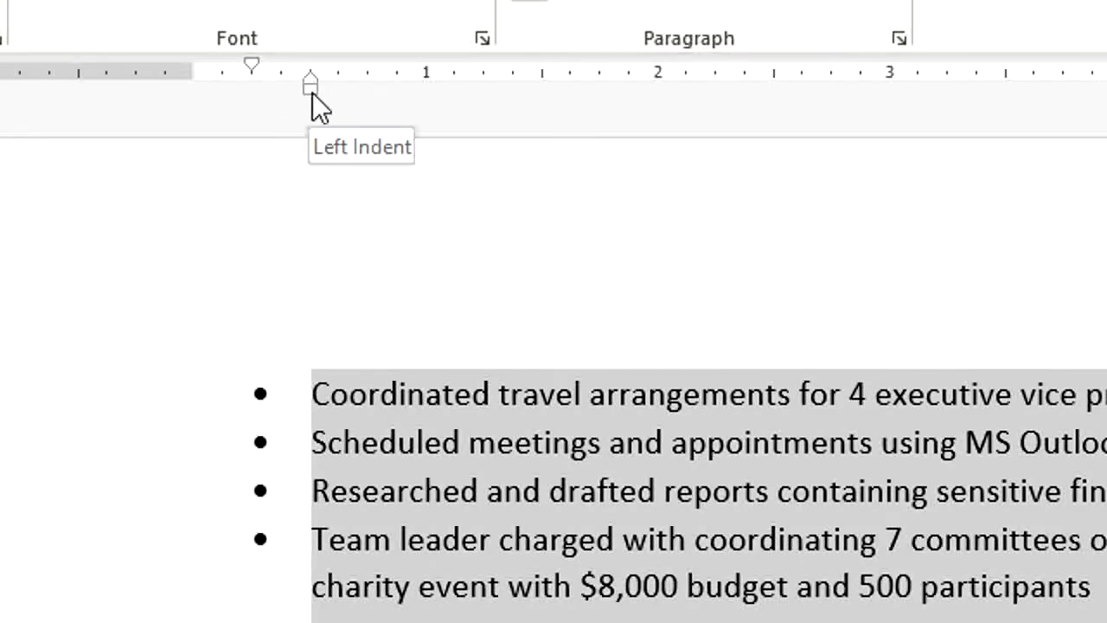
drag(313, 92, 251, 94)
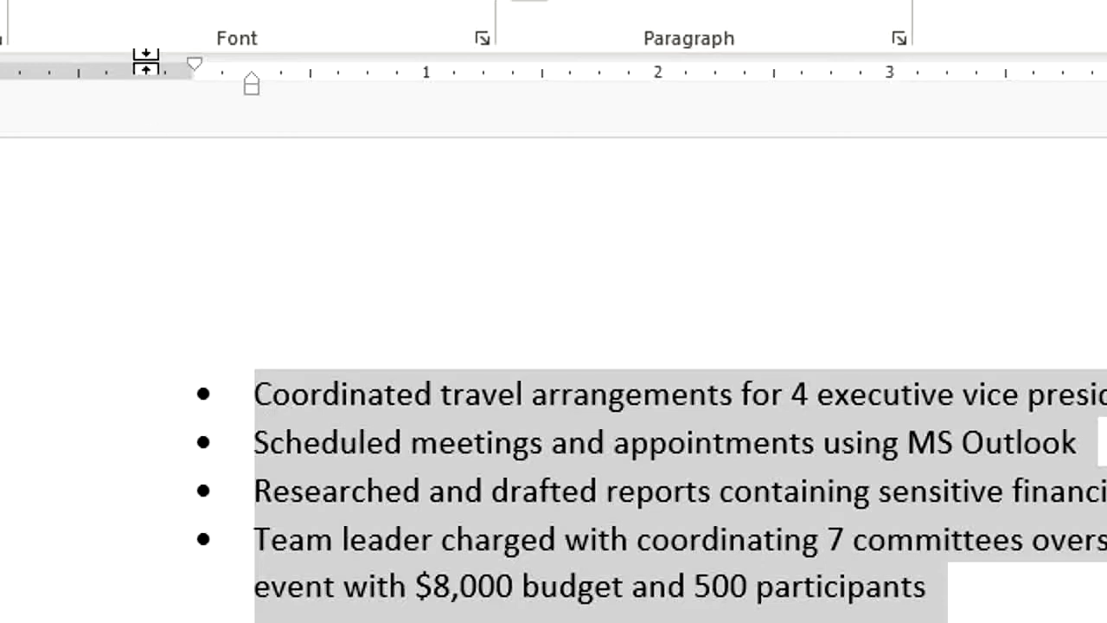
key(ctrl+z)
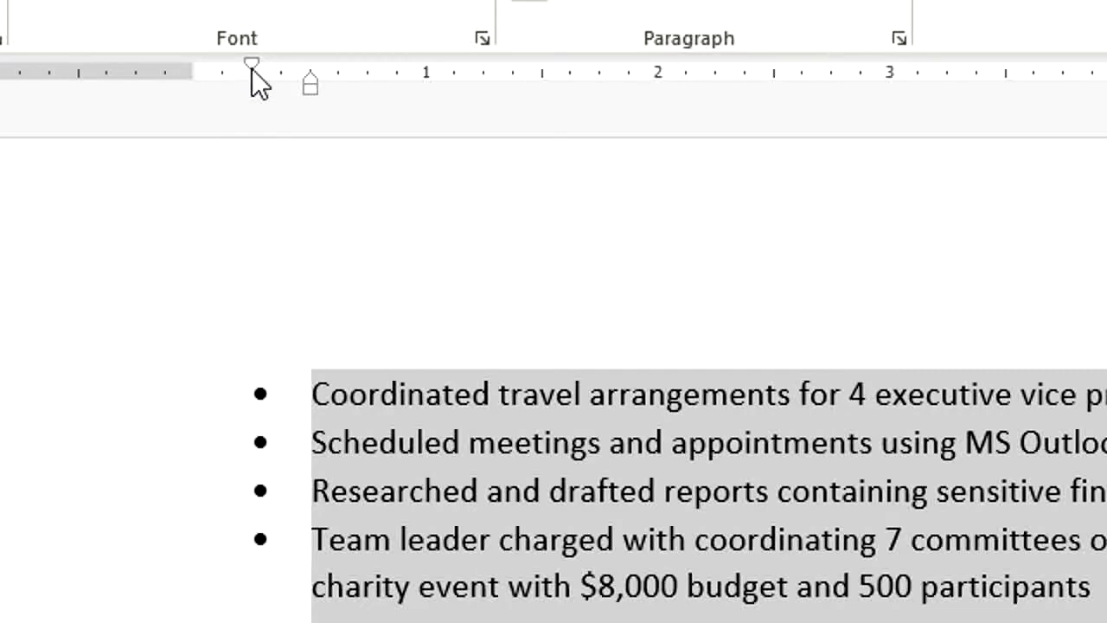
- Move the list's first-line indent to the left margin on the ruler, and undo the move
drag(252, 67, 200, 56)
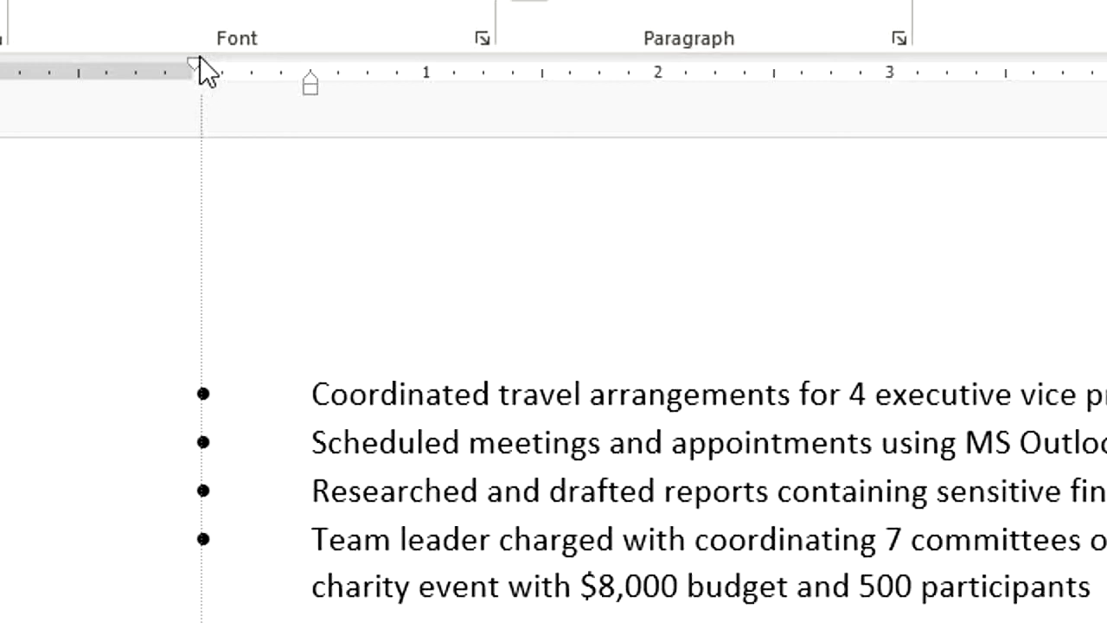
drag(200, 58, 200, 58)
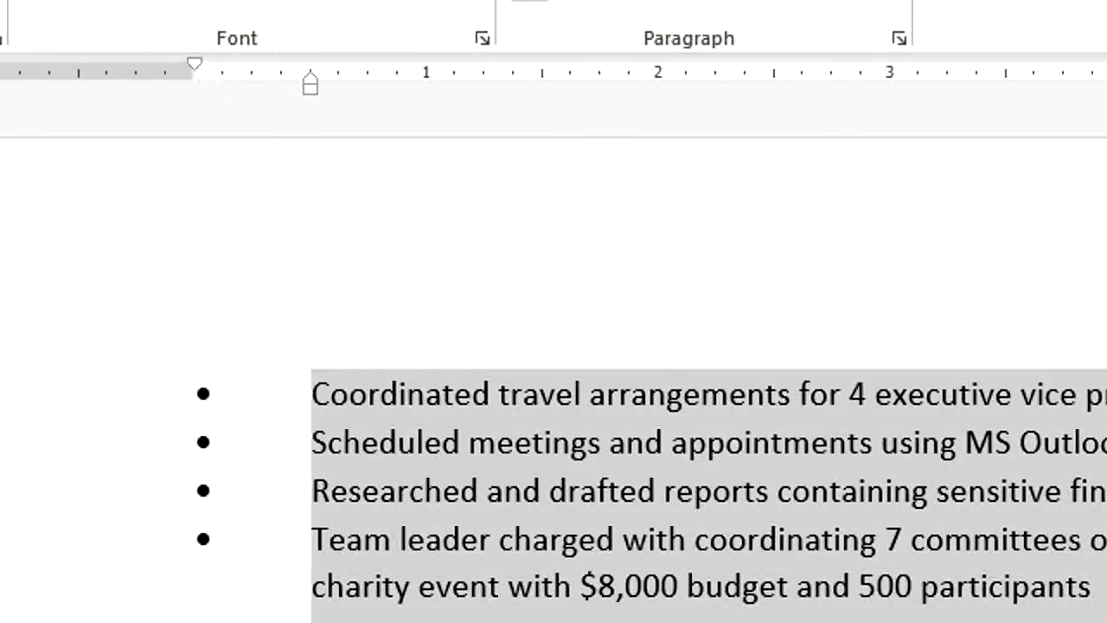
key(ctrl+z)
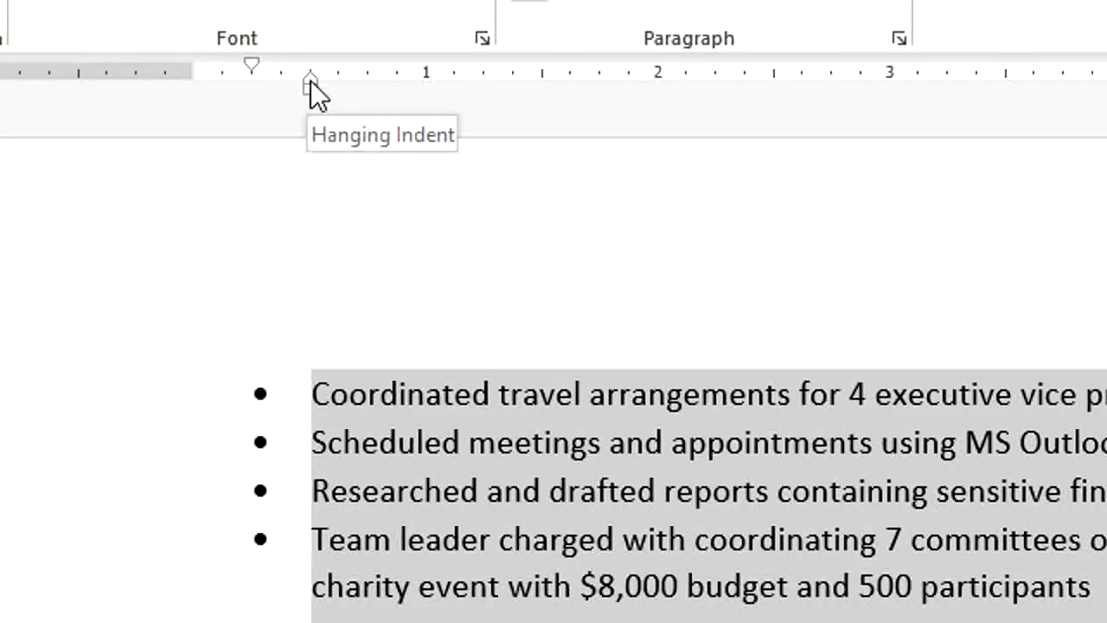
- Bring the list's hanging indent in to about 0.375" so the text sits closer to the bullets, and undo it
drag(311, 81, 288, 90)
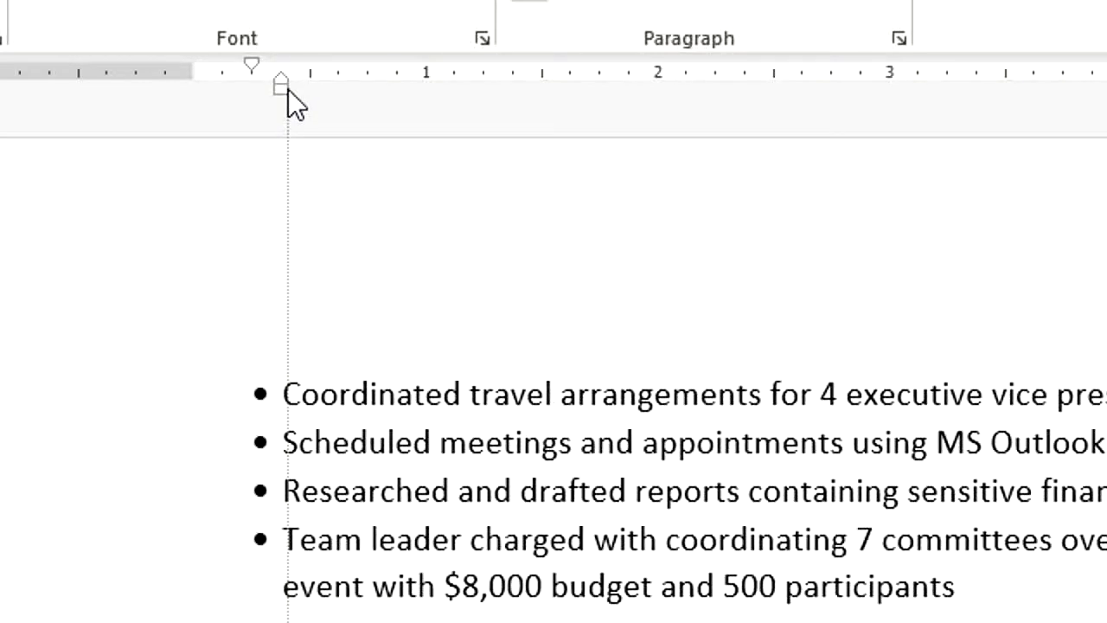
drag(288, 89, 288, 91)
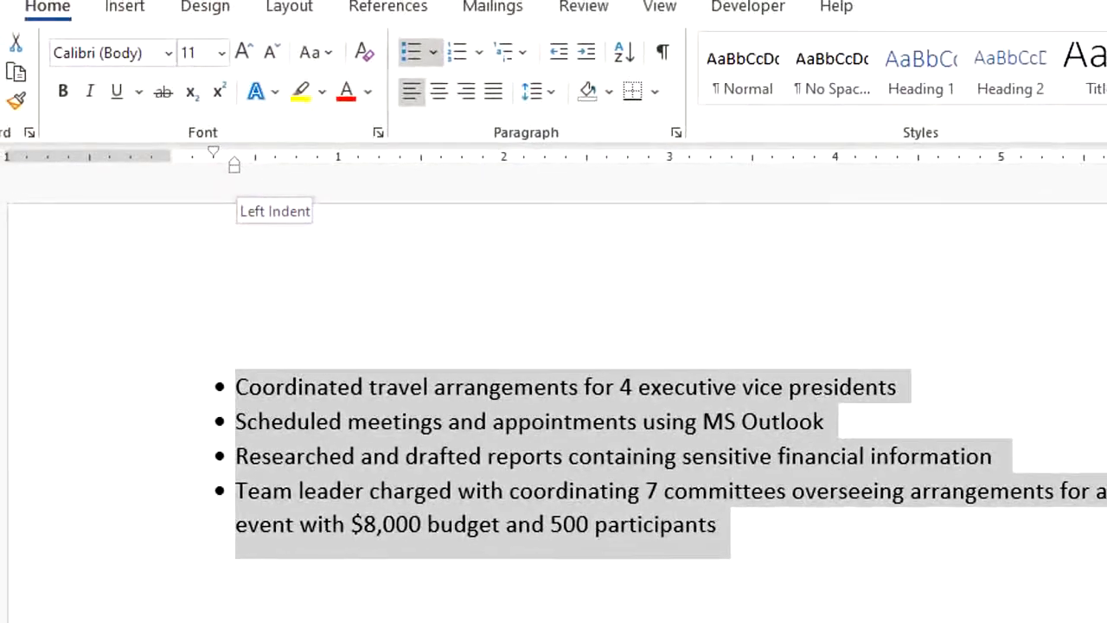
key(ctrl+z)
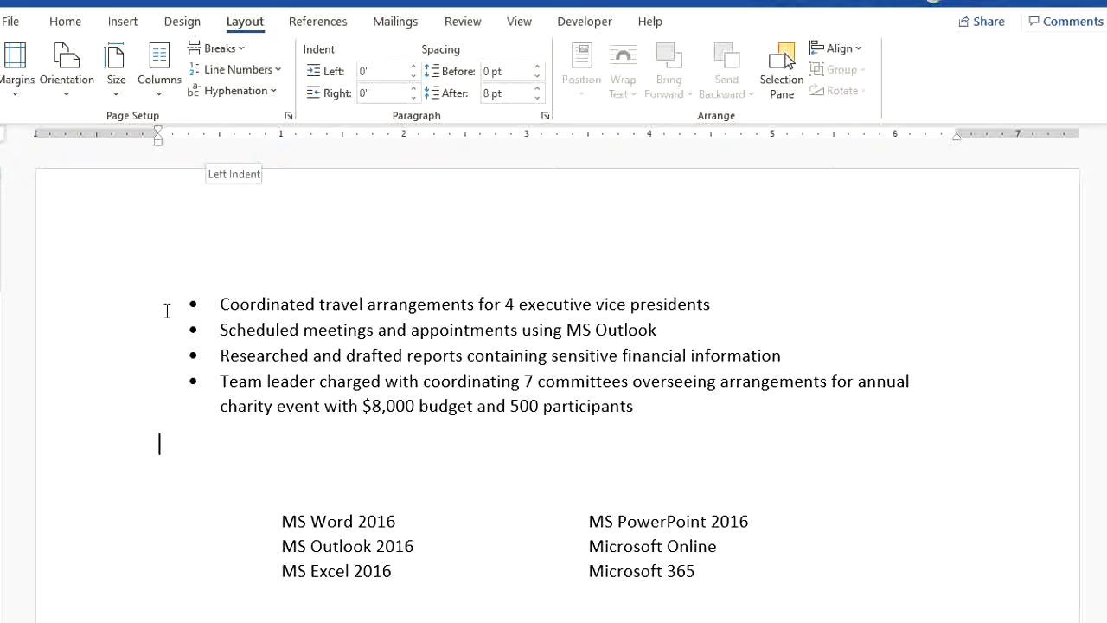
- Turn off "Don't add space between paragraphs of the same style" in the paragraph settings of the four list items
drag(129, 315, 143, 424)
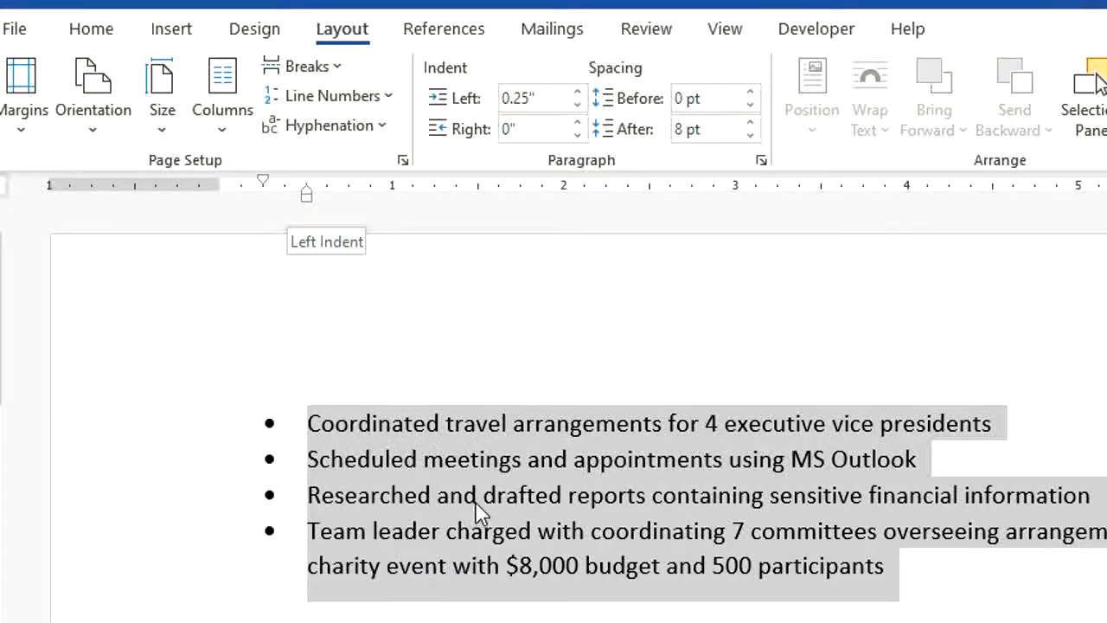
click(92, 35)
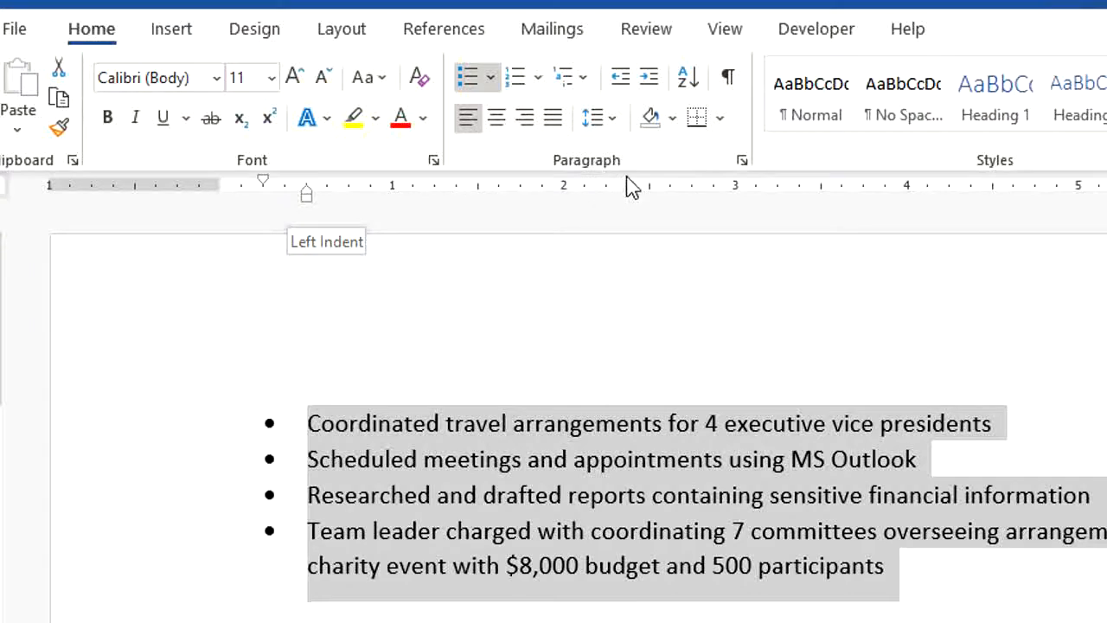
click(742, 160)
drag(729, 311, 671, 137)
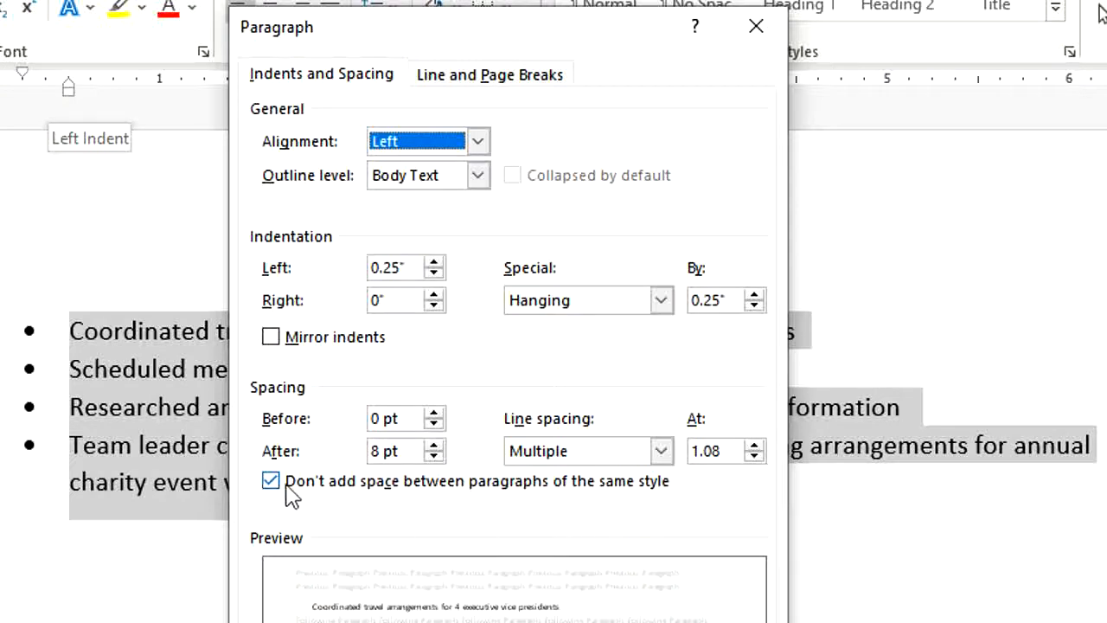
click(270, 483)
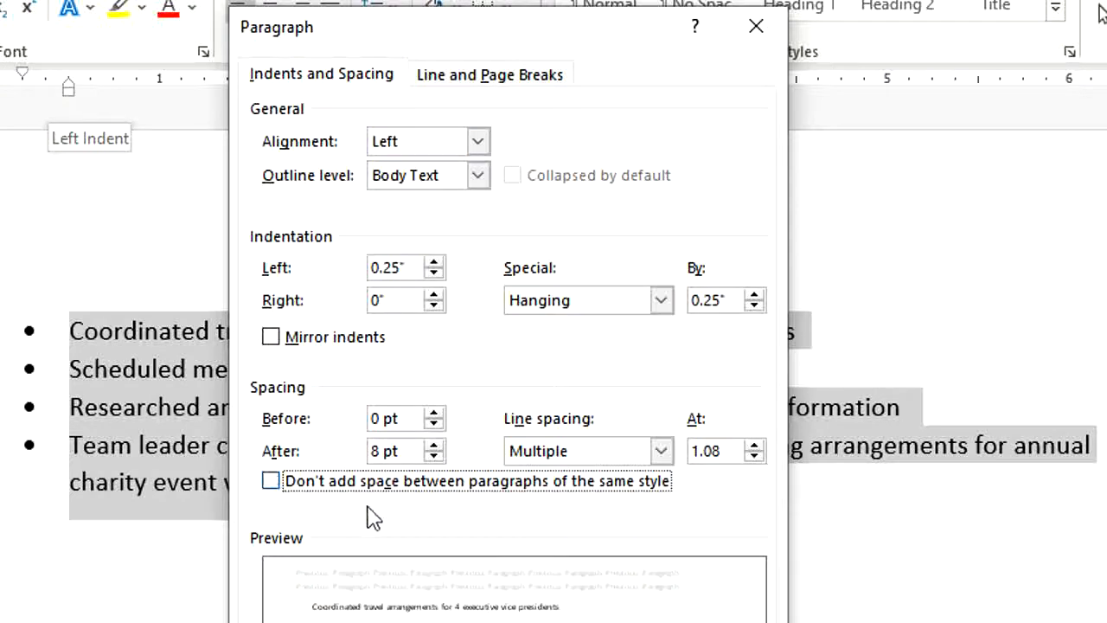
- Set the spacing after the list paragraphs to 10 pt and apply the paragraph settings
click(398, 451)
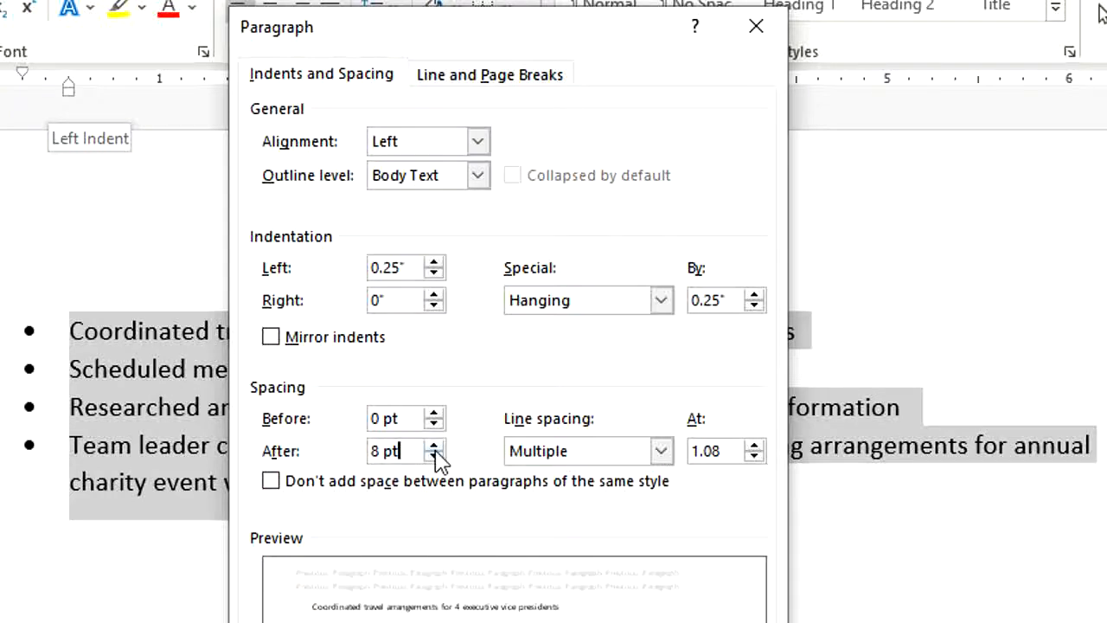
key(BackSpace)
key(BackSpace)
key(BackSpace)
key(BackSpace)
text(10)
key(Return)
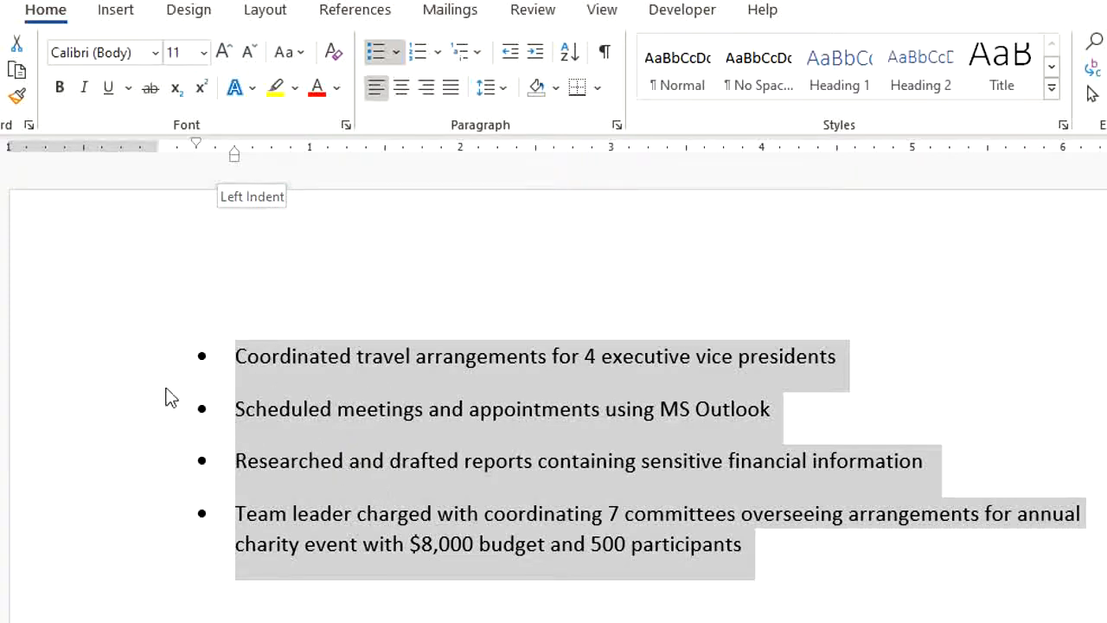
- Remove the bullets from the selected paragraphs and reapply them to restore the compact list spacing
click(376, 53)
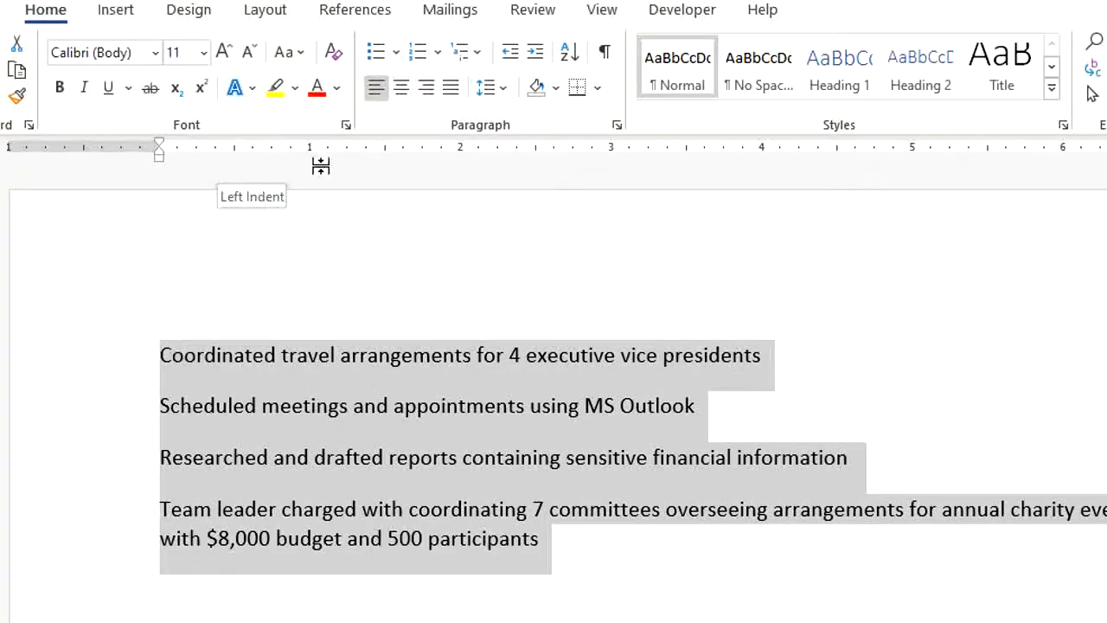
click(374, 56)
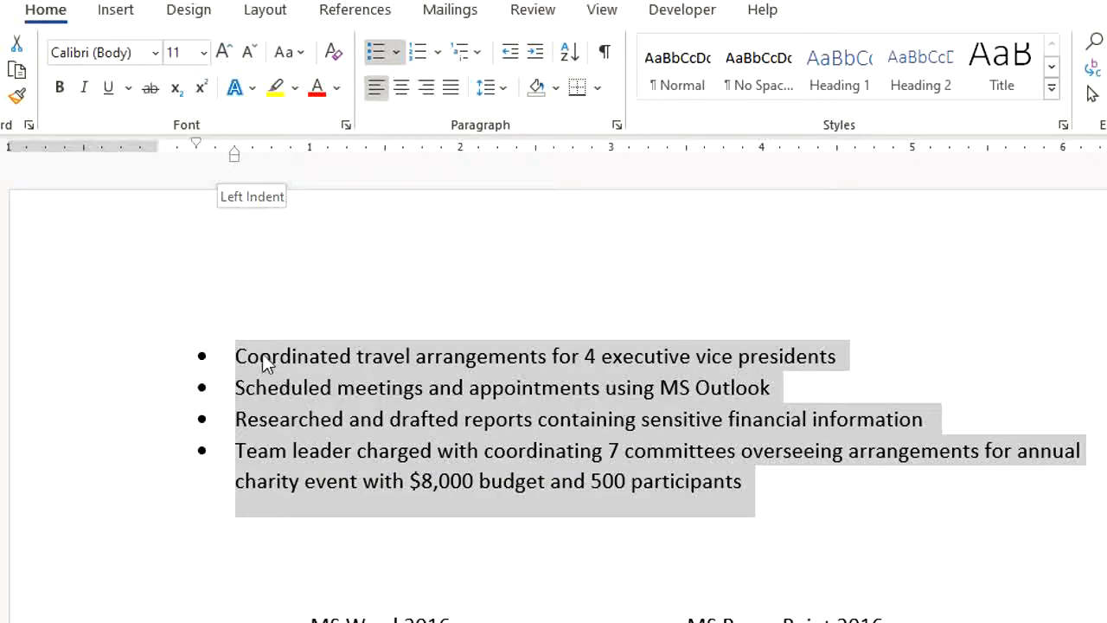
- Set the spacing after the bulleted paragraphs to 8 pt, and deselect the list
click(260, 12)
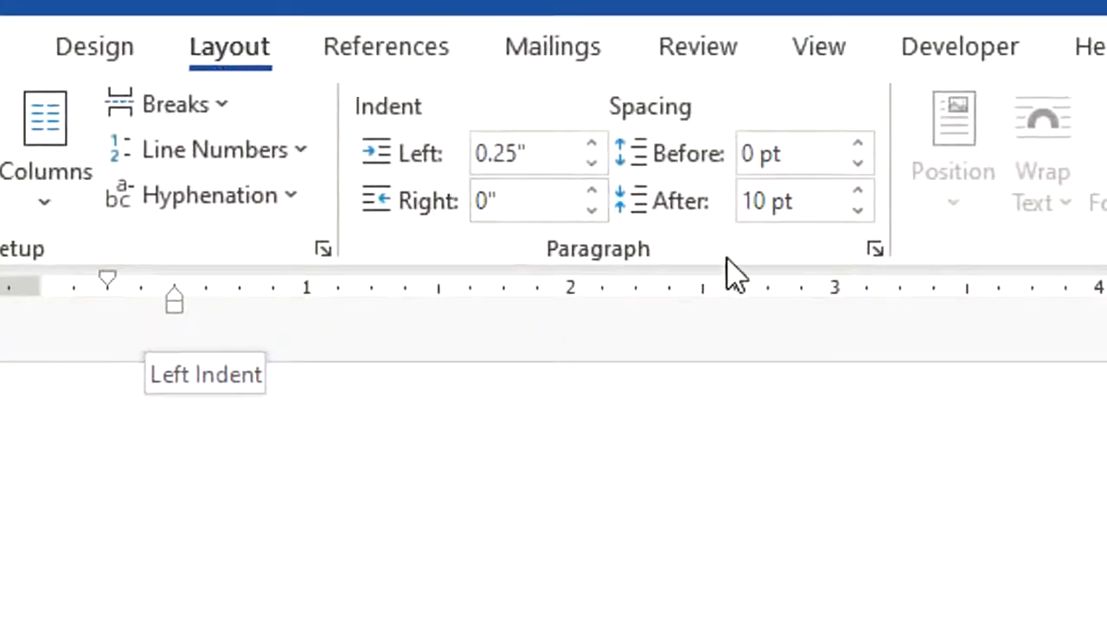
click(800, 208)
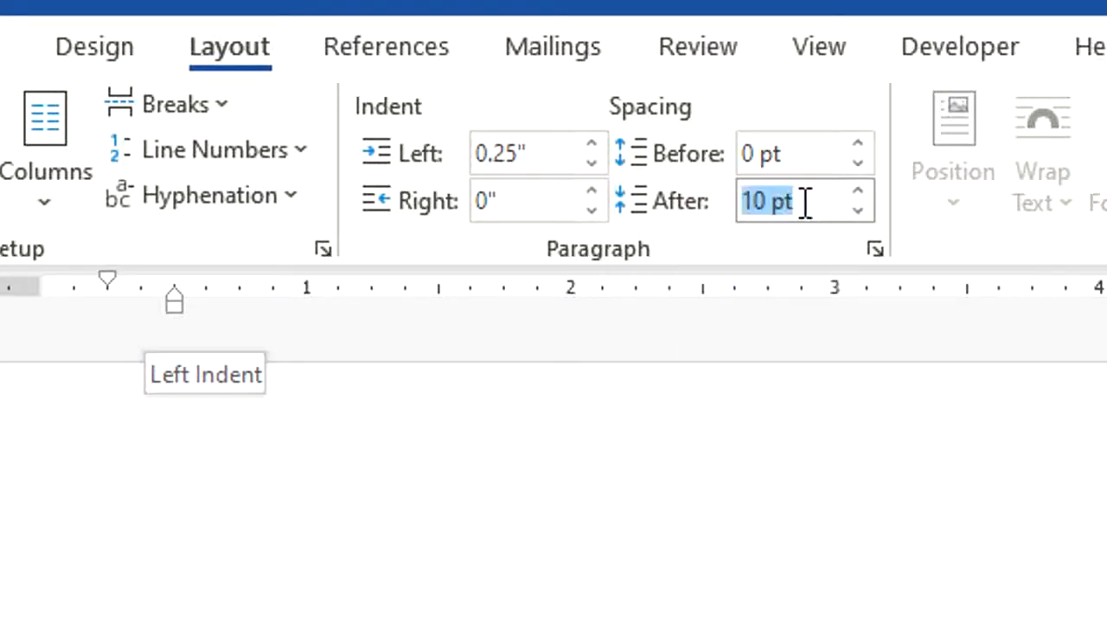
text(8)
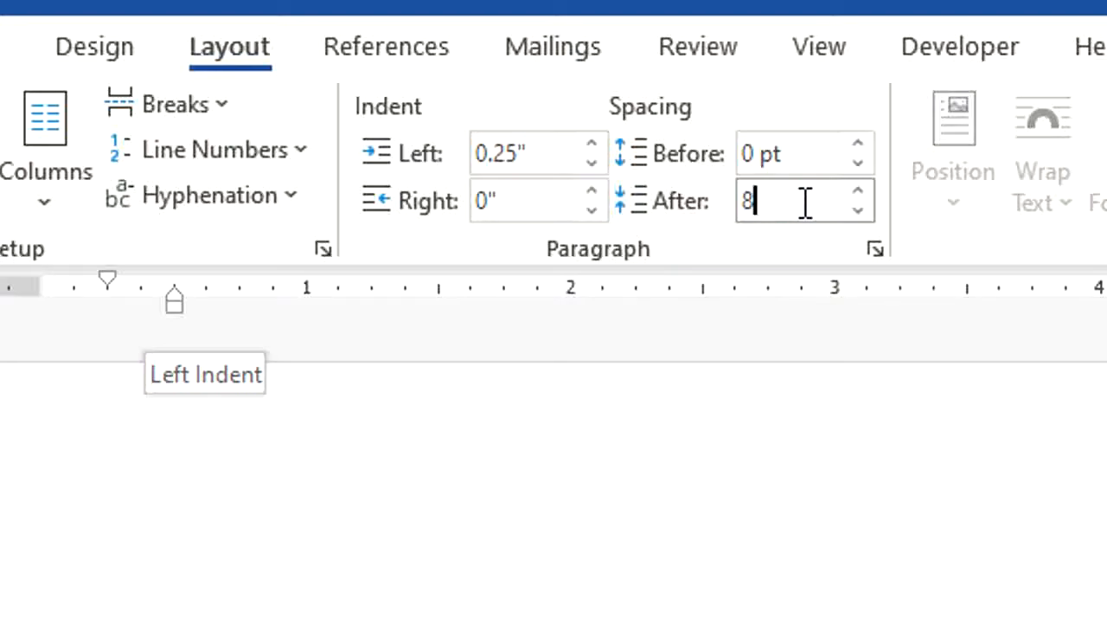
key(Return)
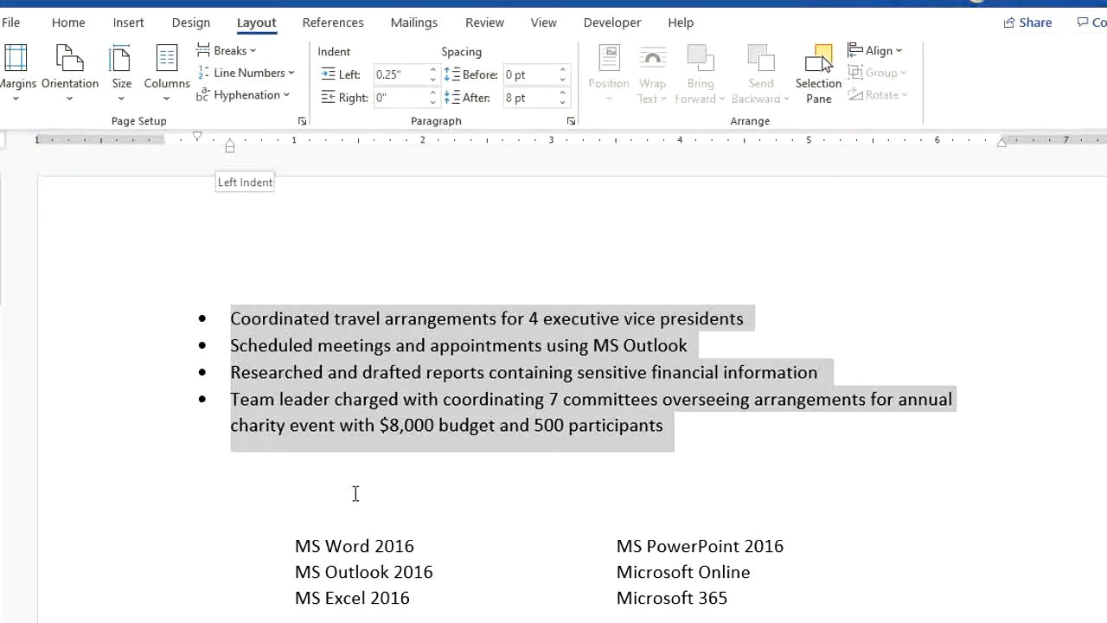
click(220, 461)
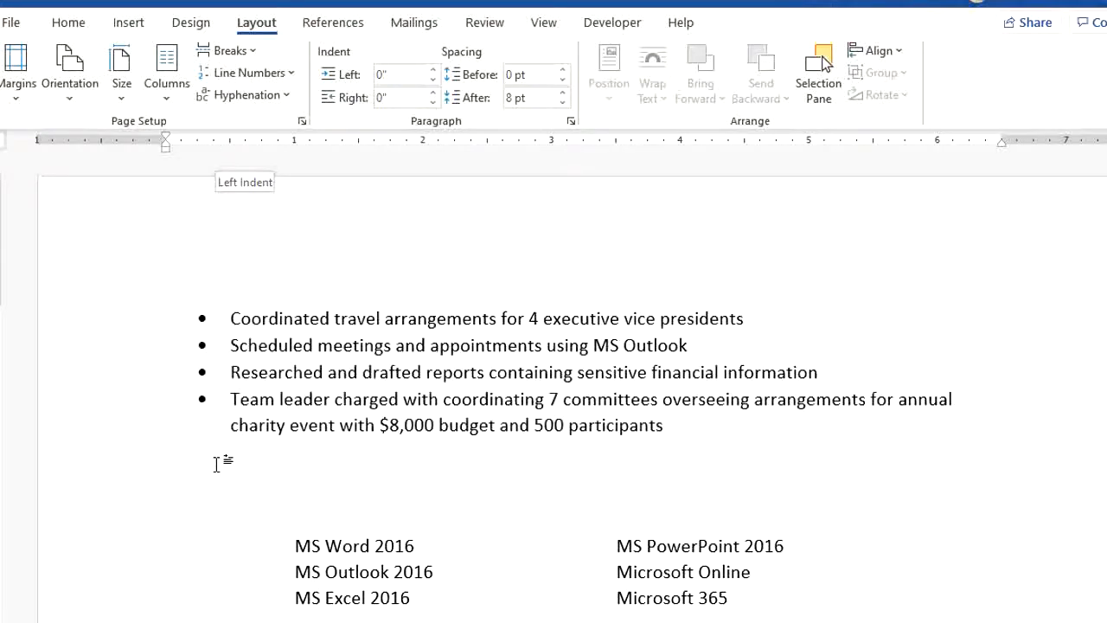